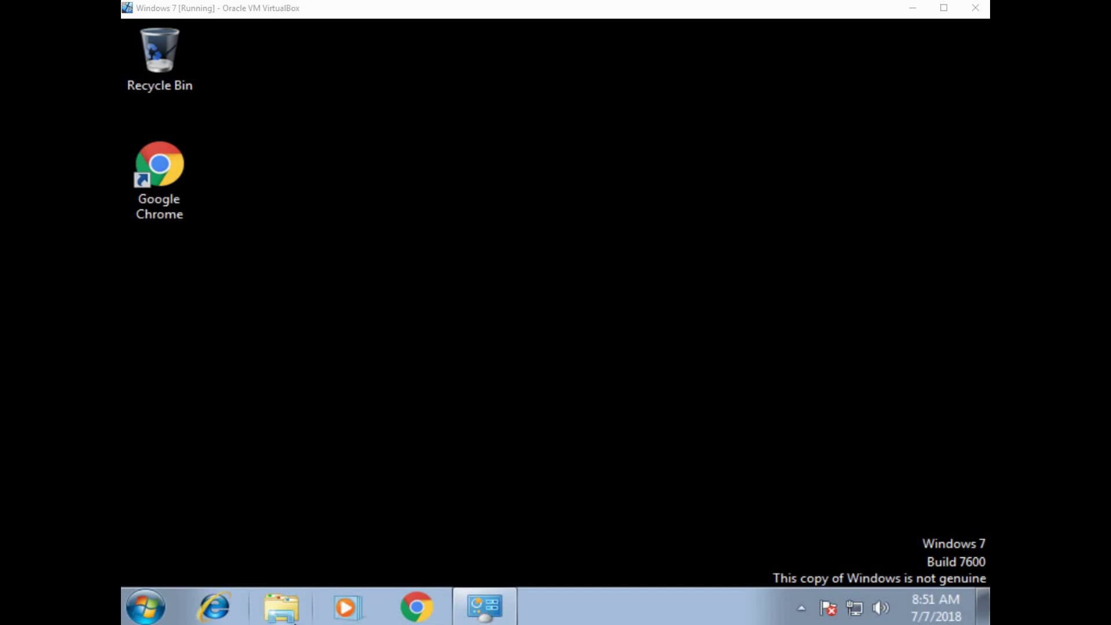
- Open Control Panel from the Start menu and go to the Programs category
left_click(148, 606)
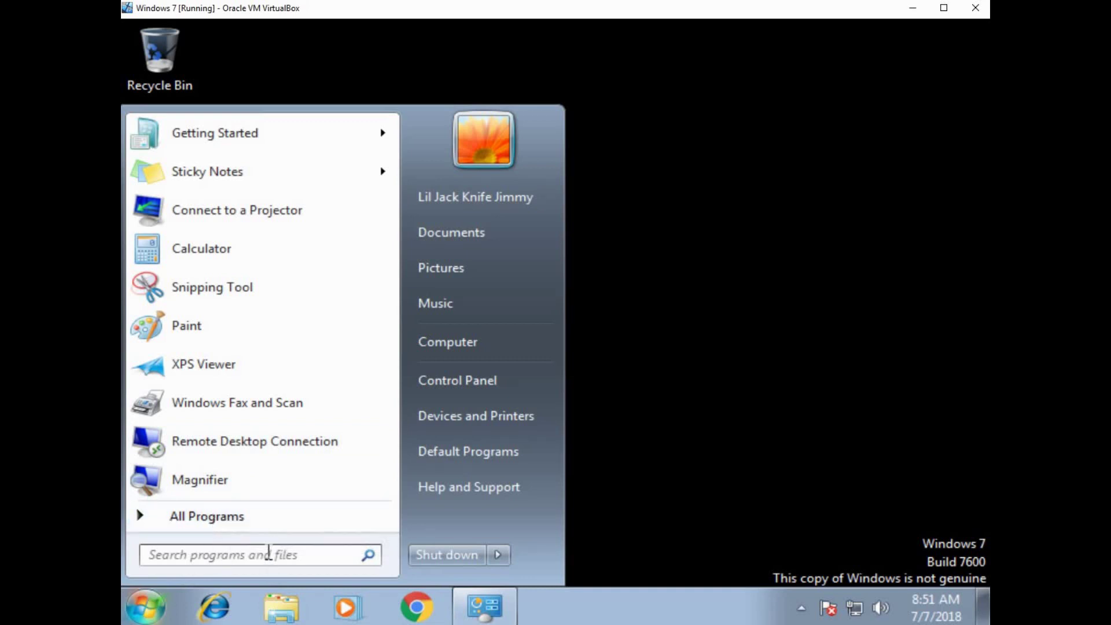
left_click(496, 381)
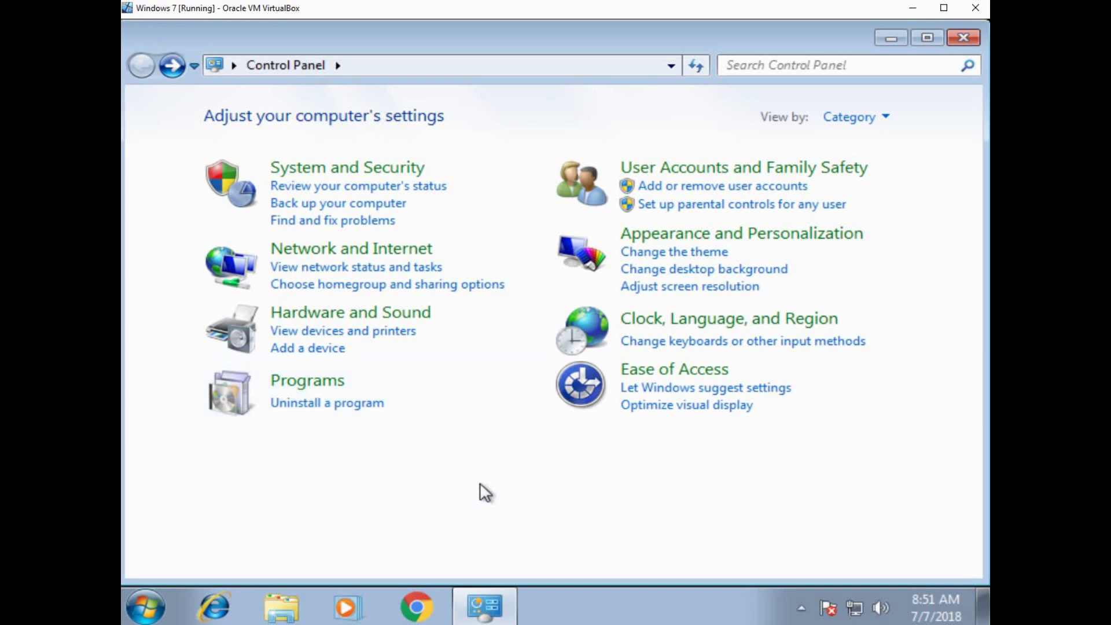
left_click(328, 382)
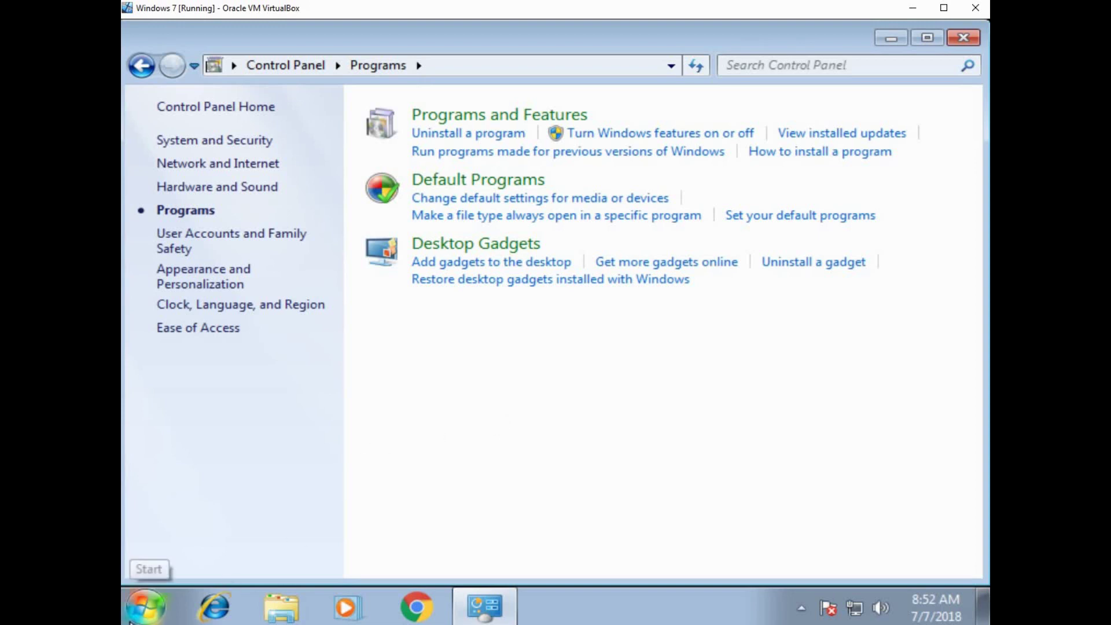
- Open Devices and Printers from the Start menu
left_click(146, 606)
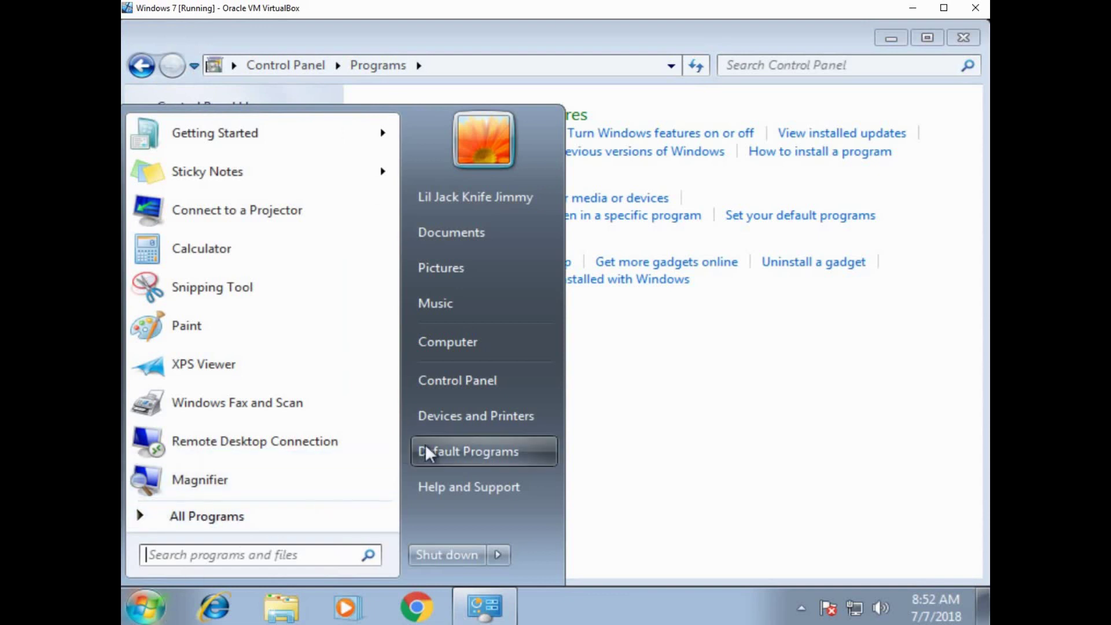
left_click(498, 416)
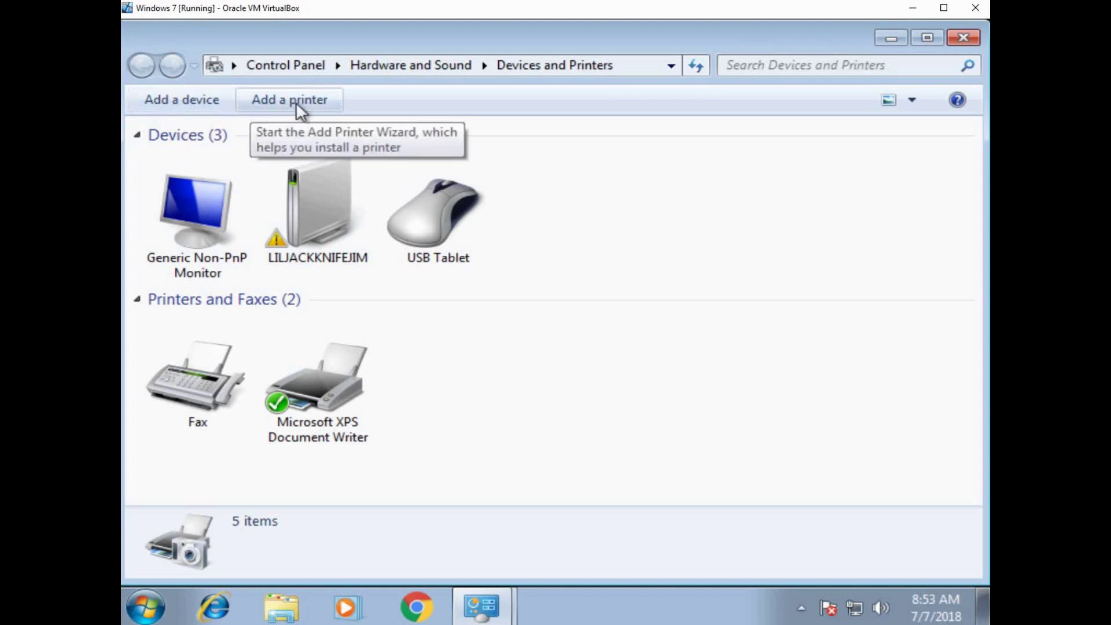
- Start the Add a device wizard, then cancel it when it finds nothing
left_click(216, 110)
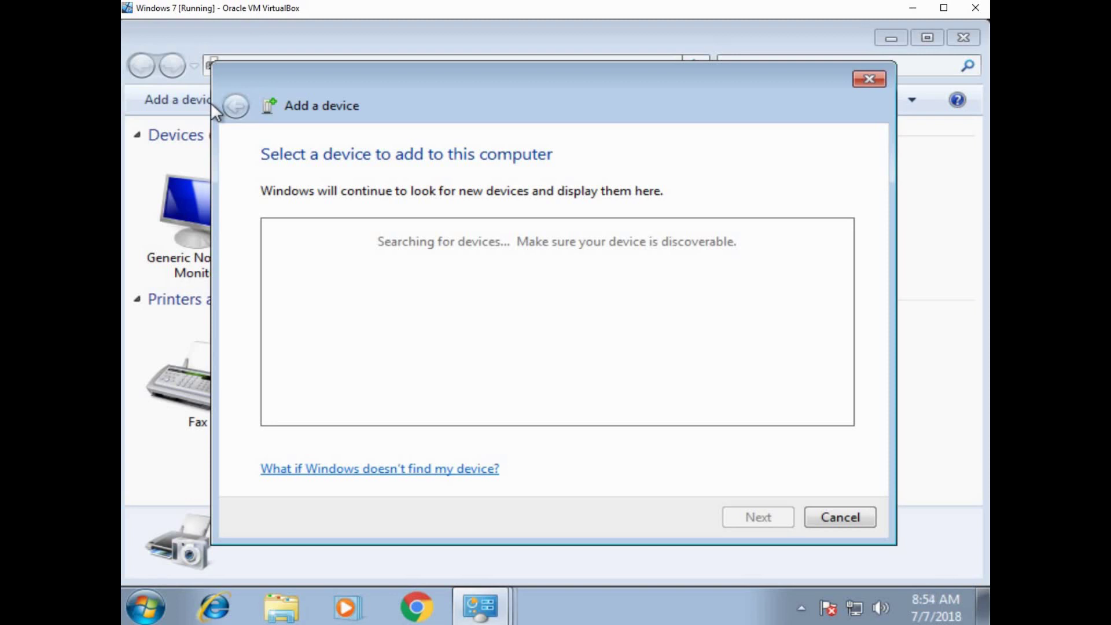
left_click(871, 519)
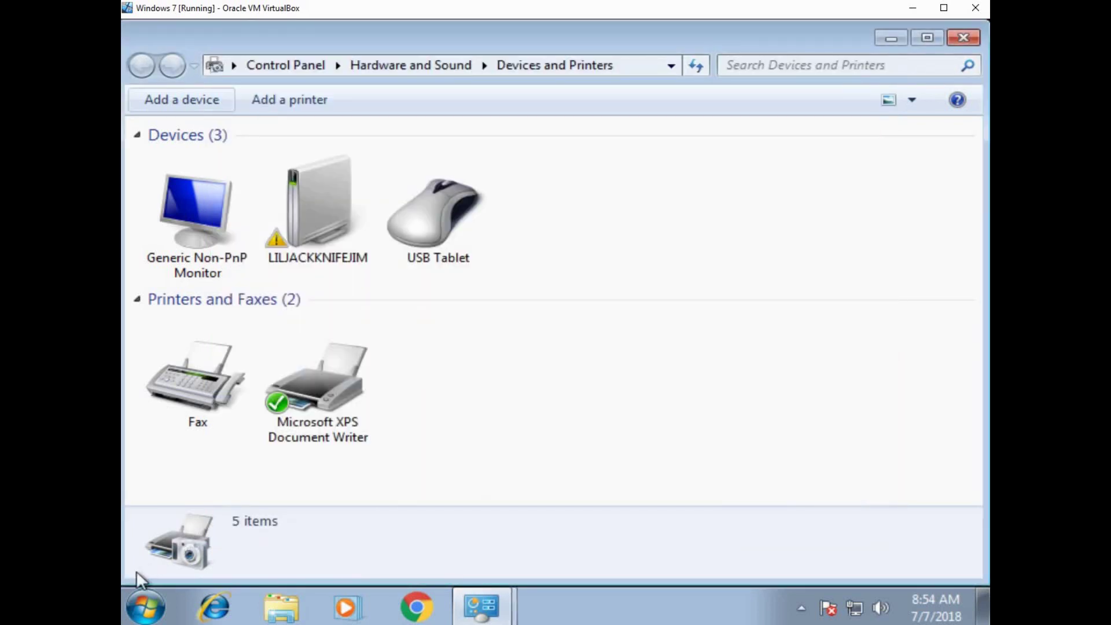
- Search 'device man' from the Start menu and launch Device Manager
left_click(144, 610)
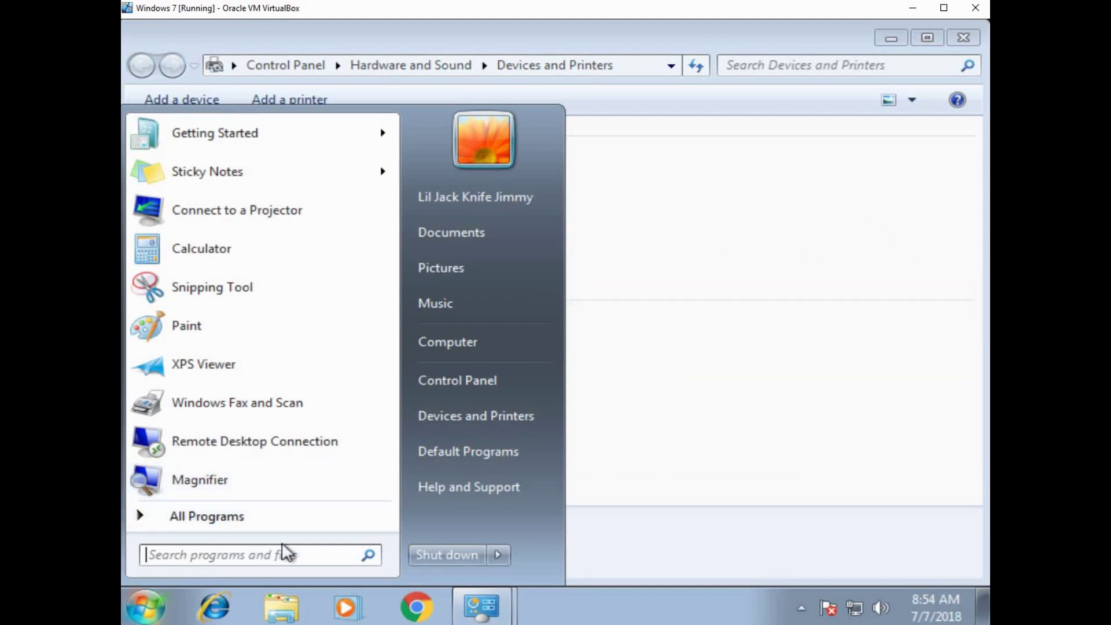
type("devic")
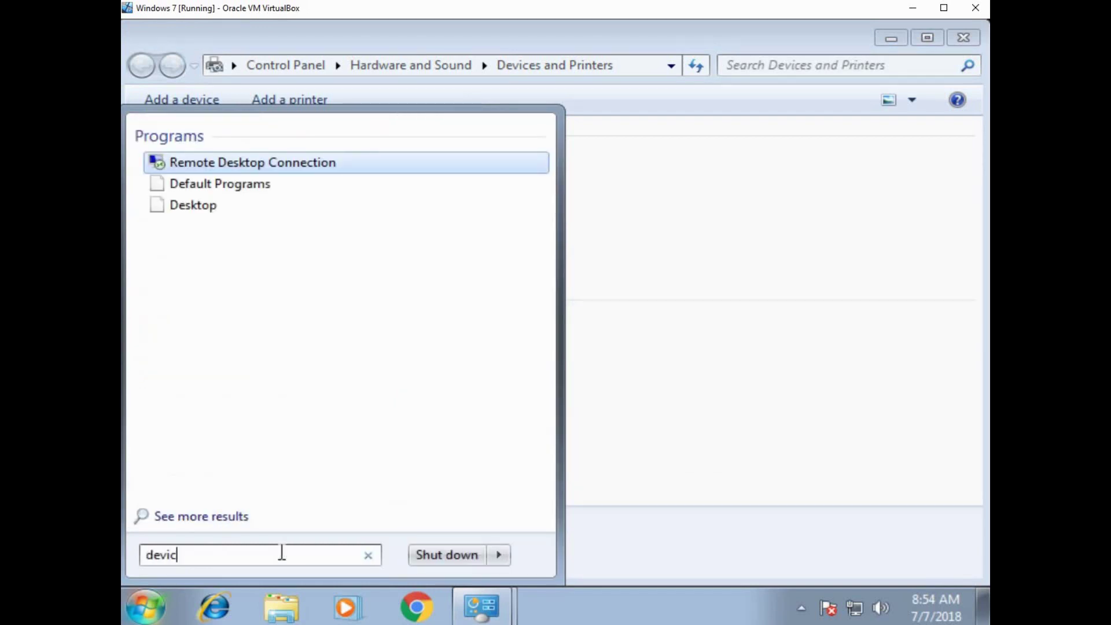
type("e man")
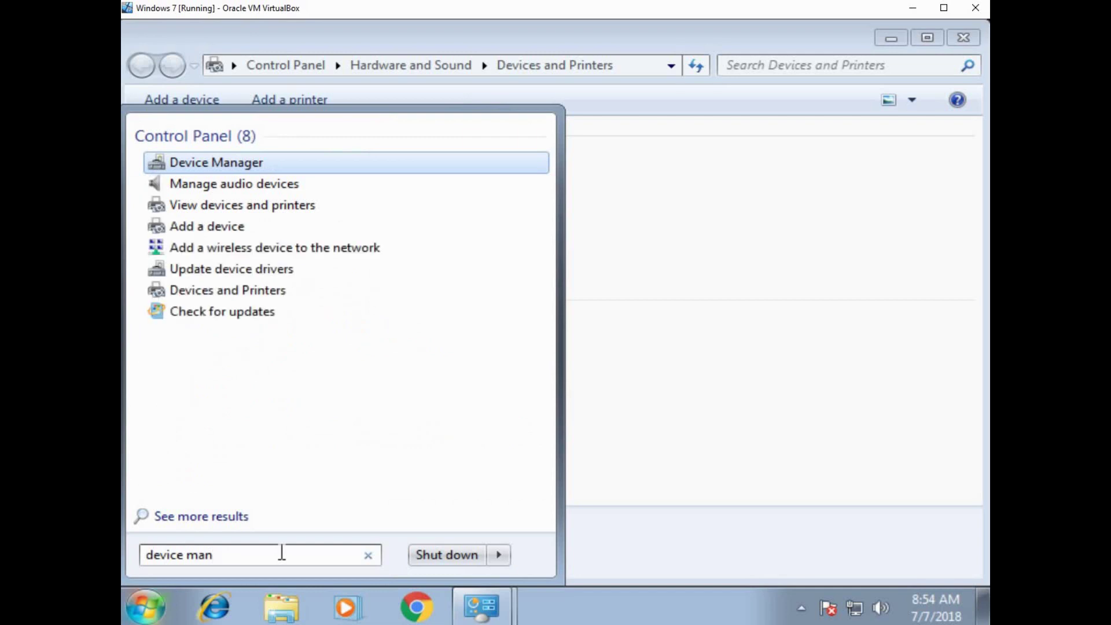
left_click(215, 169)
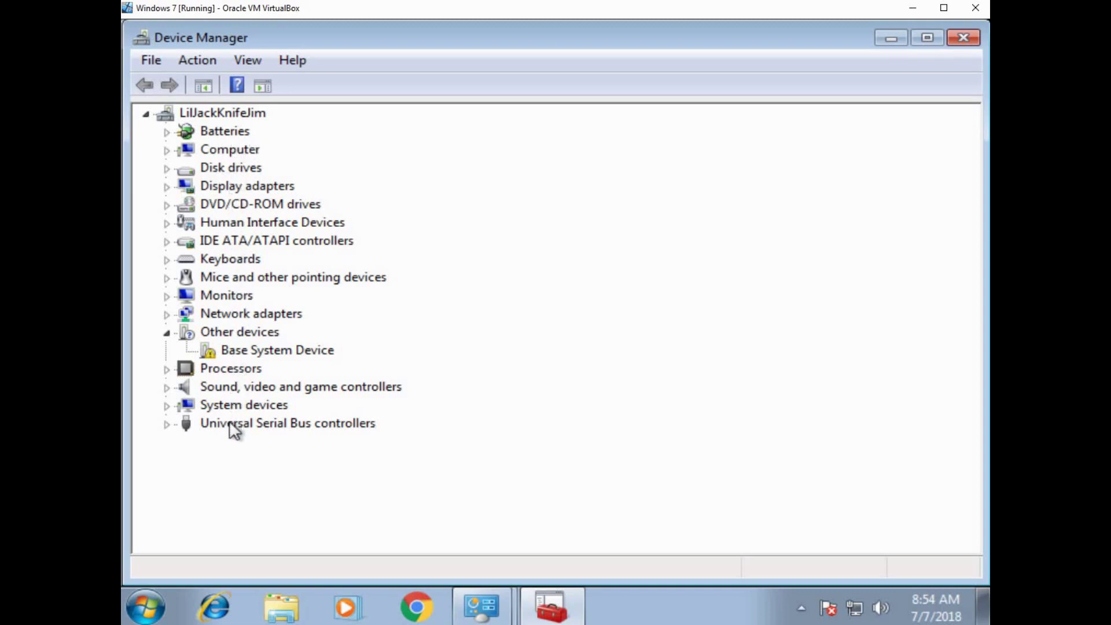
- Expand Network adapters and view the Intel(R) PRO/1000 MT Desktop Adapter's action menu
left_click(166, 315)
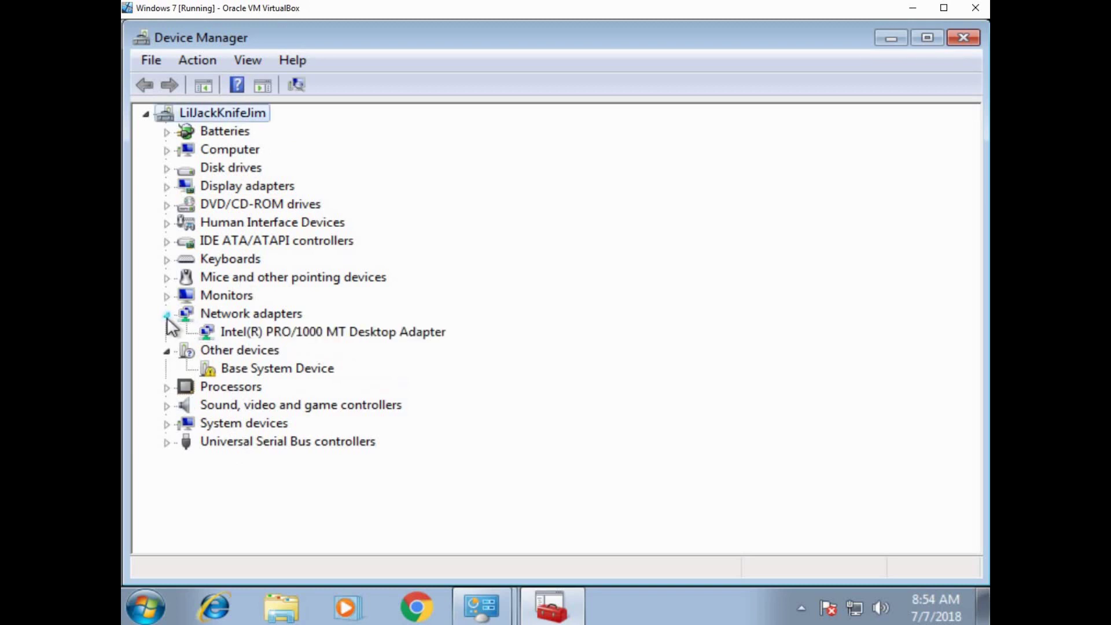
left_click(255, 331)
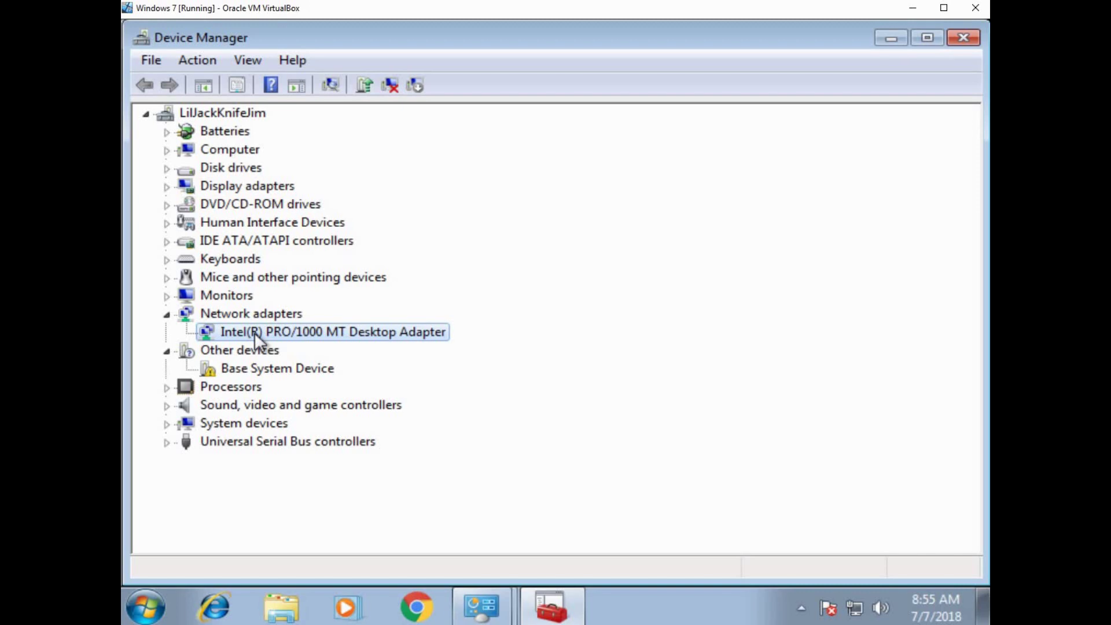
right_click(255, 332)
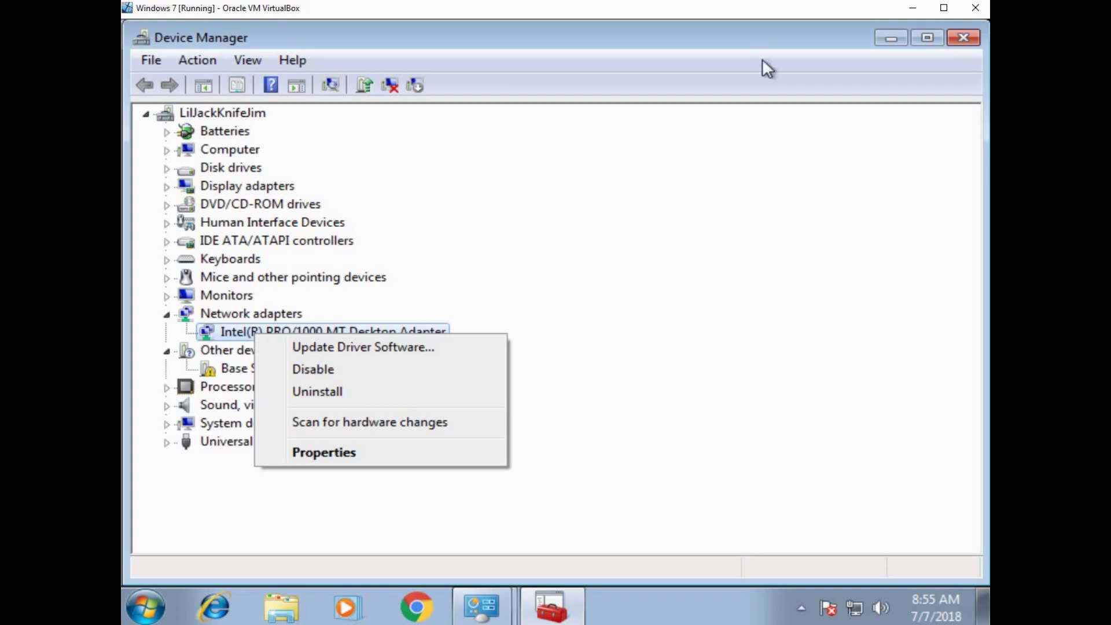
left_click(826, 37)
- Close Device Manager and the Devices and Printers window
left_click_drag(826, 37, 793, 193)
left_click(924, 195)
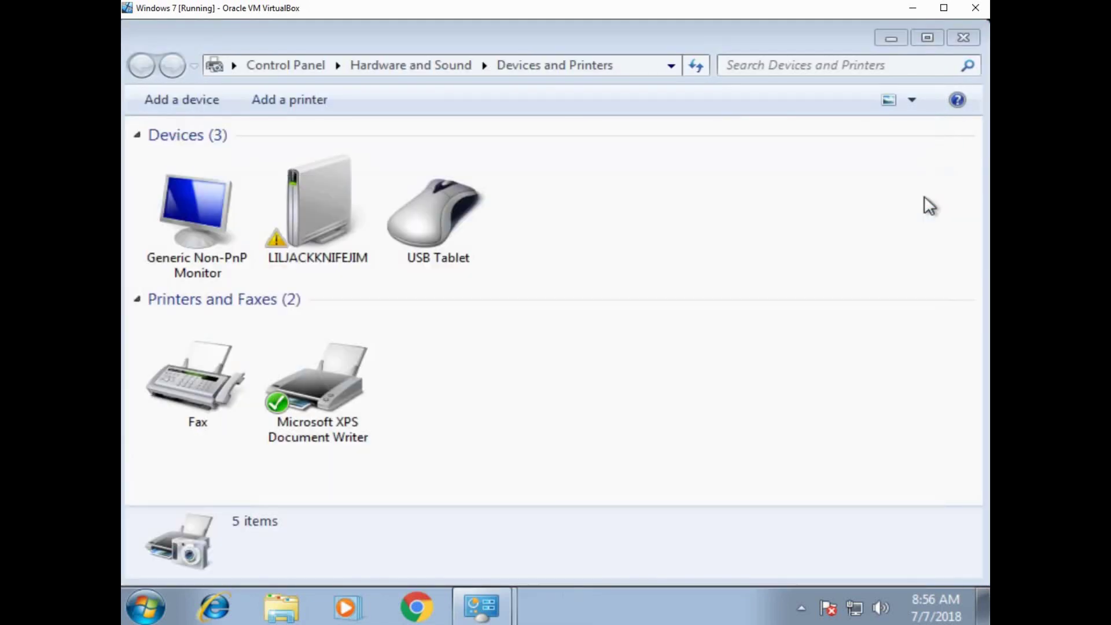
left_click(960, 37)
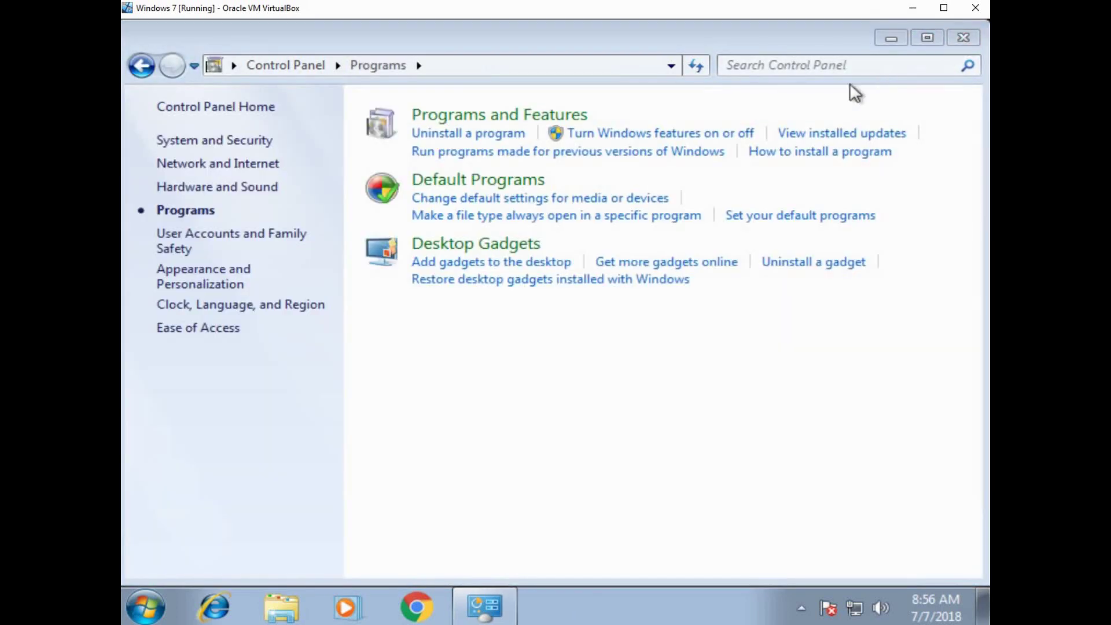
- Reopen Control Panel and go to the System and Security category
left_click(963, 38)
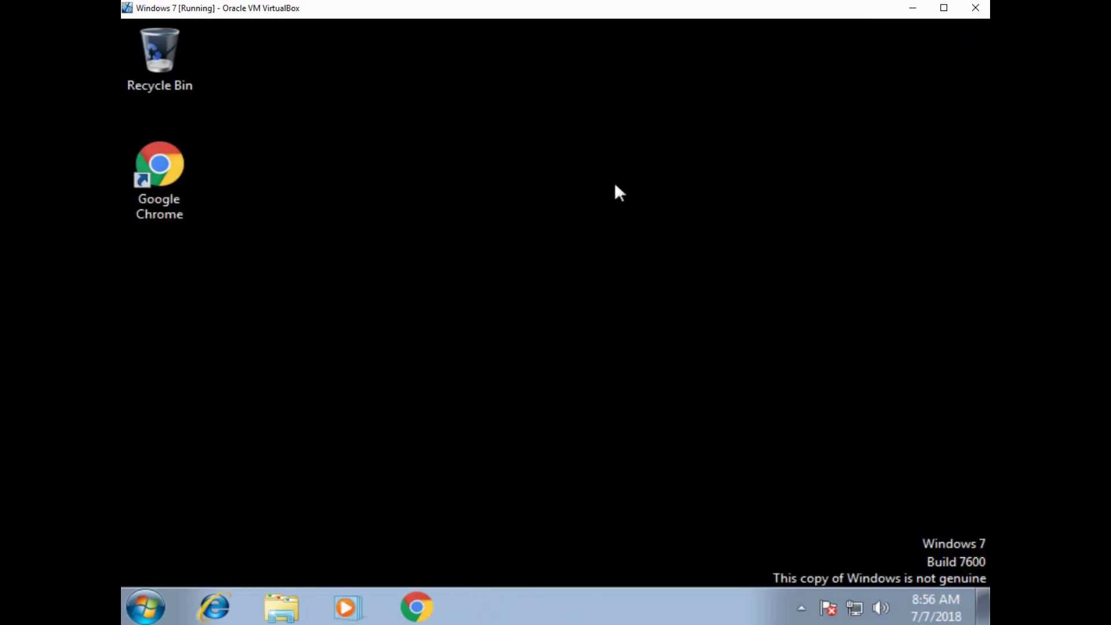
left_click(157, 593)
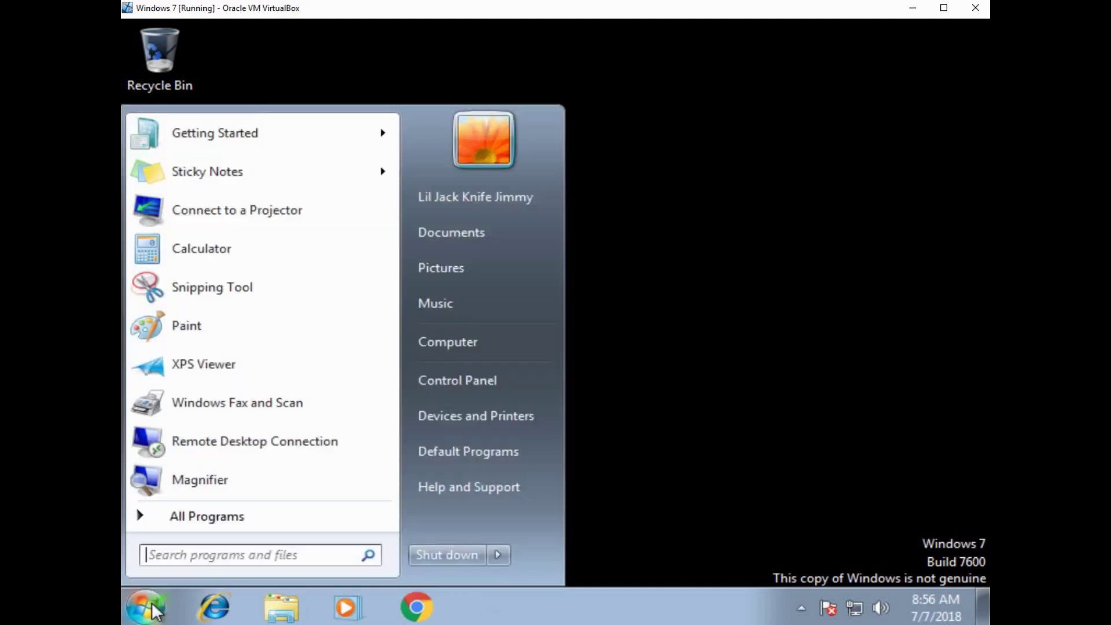
left_click(506, 381)
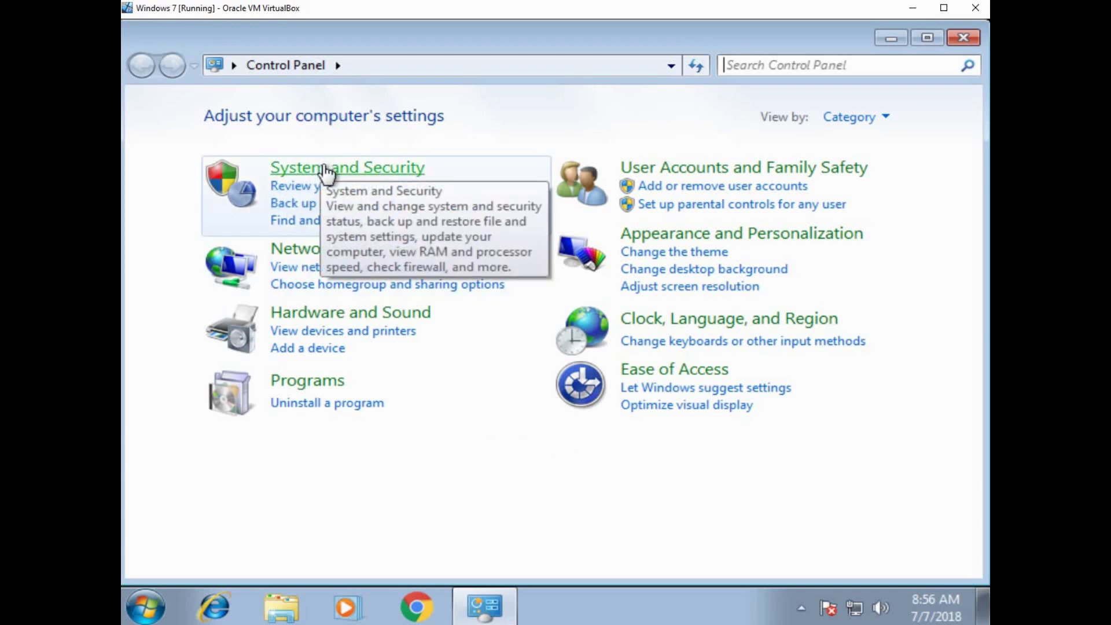
left_click(145, 607)
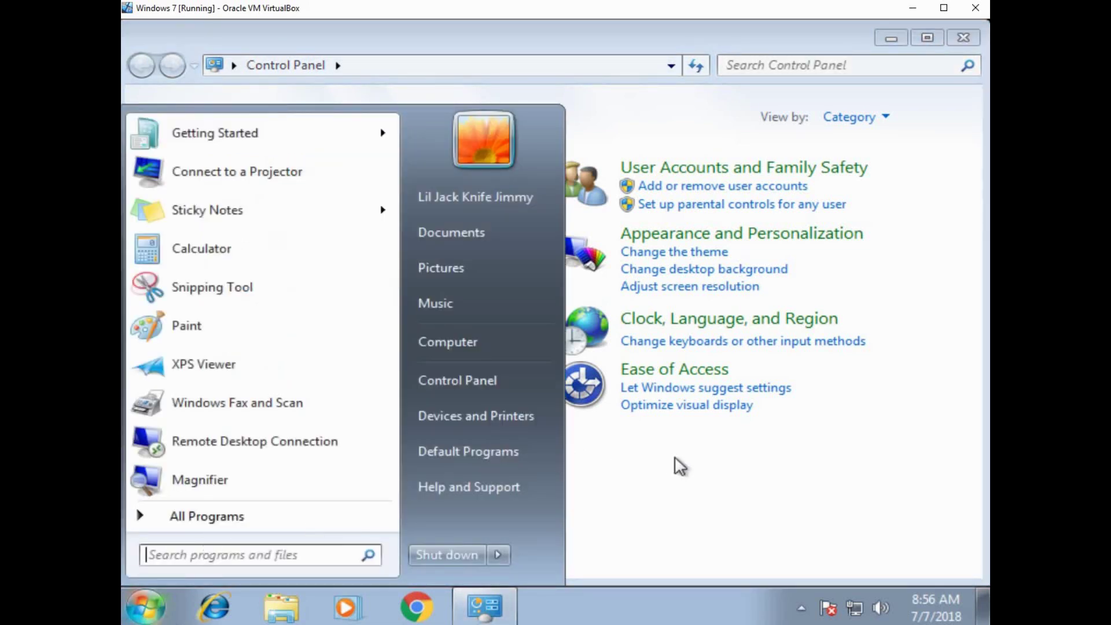
left_click(752, 470)
left_click(313, 169)
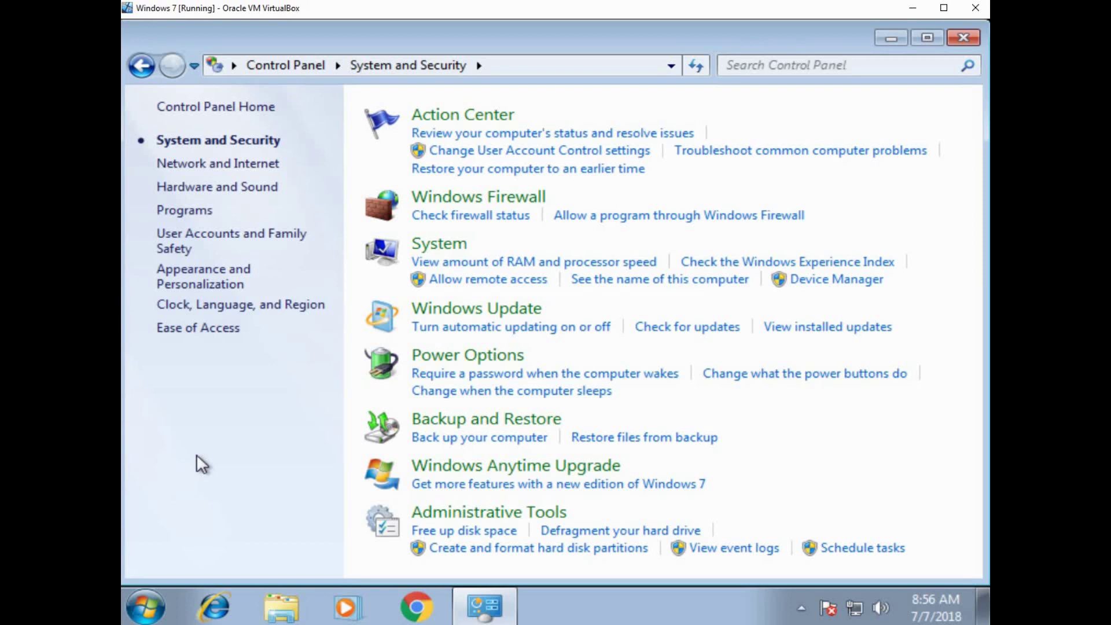
- Open Windows Update, showing 1 important update of 41.7 MB, and check for updates
left_click(514, 310)
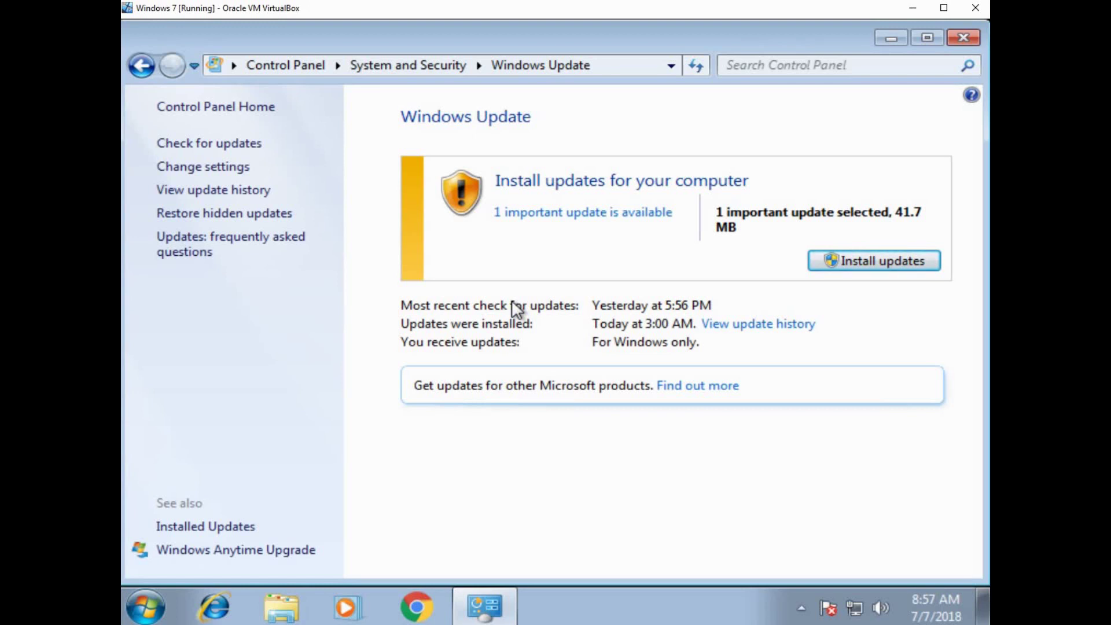
left_click(218, 152)
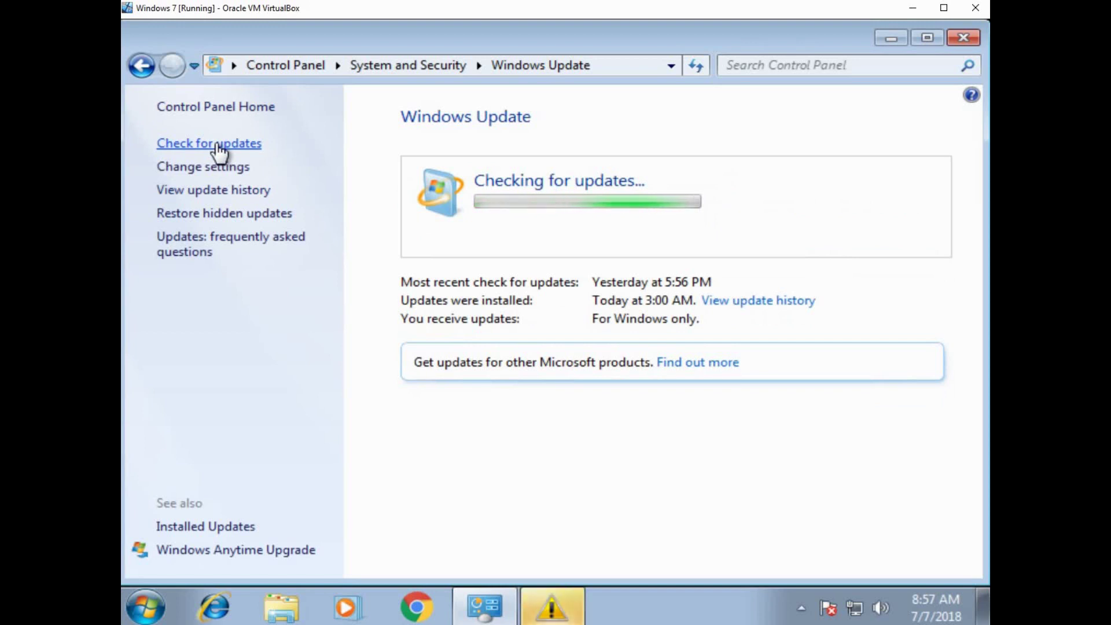
- Bring up the counterfeiting warning and close it, revealing error 80072F8F
left_click(575, 596)
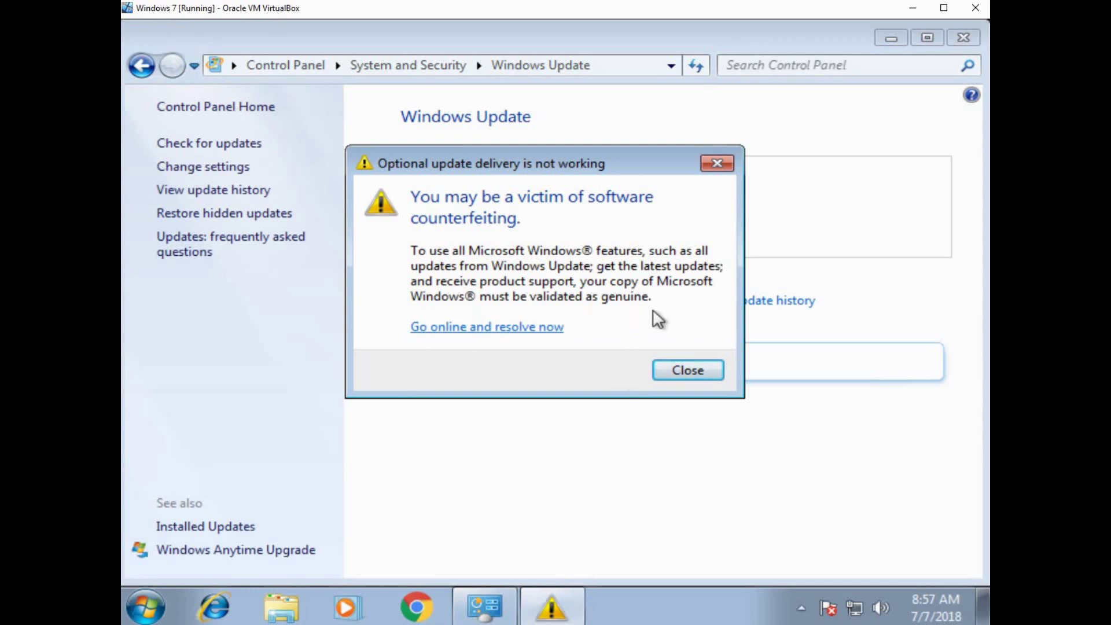
left_click(709, 373)
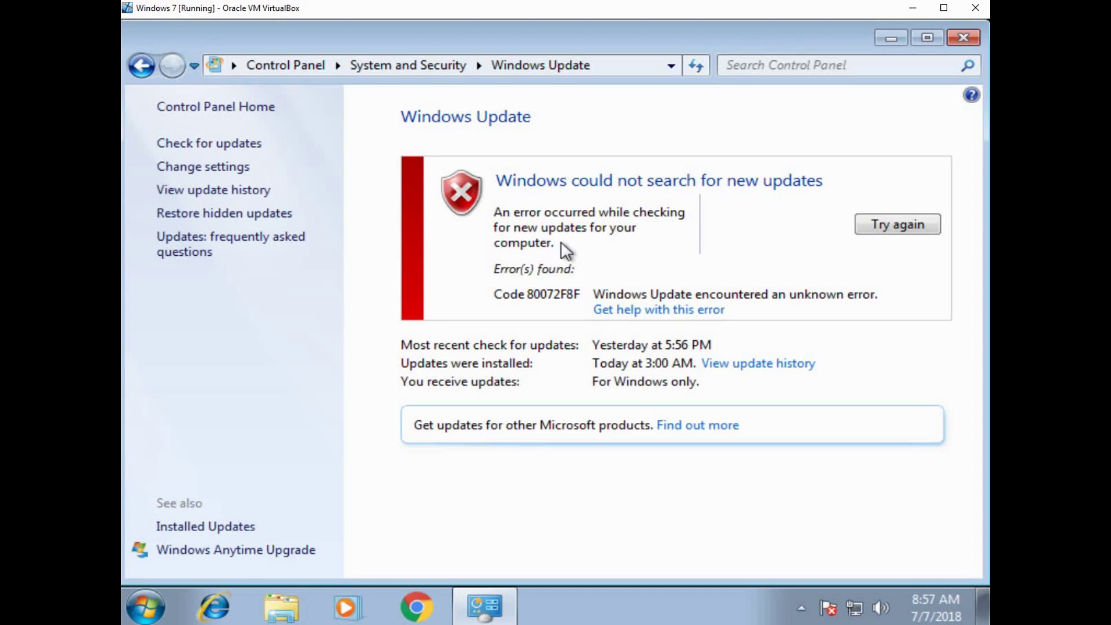
- In Windows Update settings, keep important updates on 'Install updates automatically (recommended)'
left_click(209, 167)
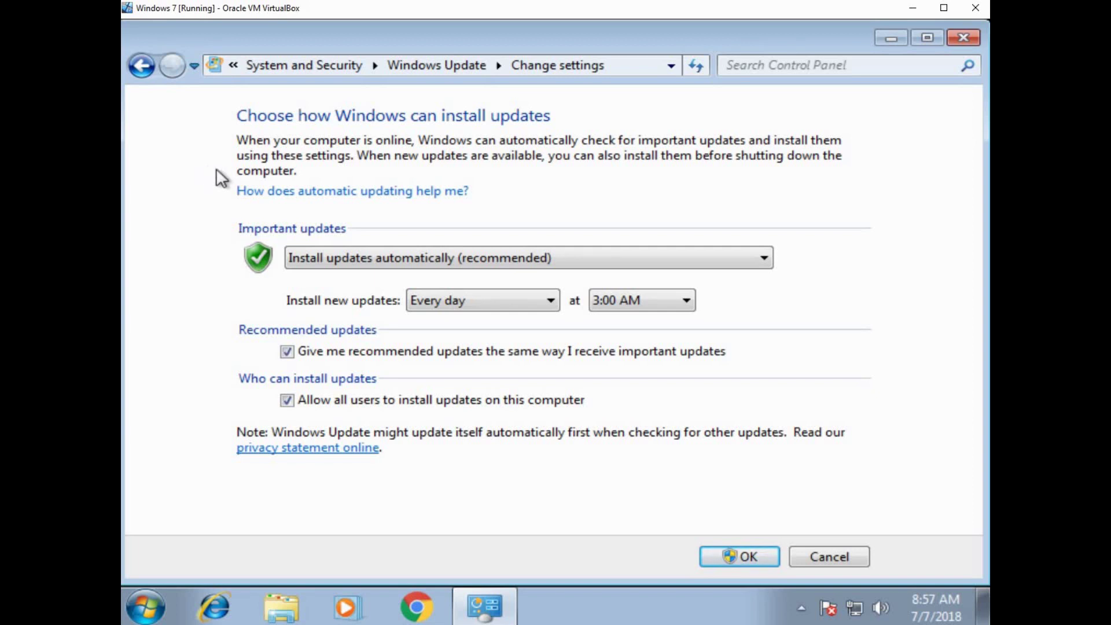
left_click(752, 266)
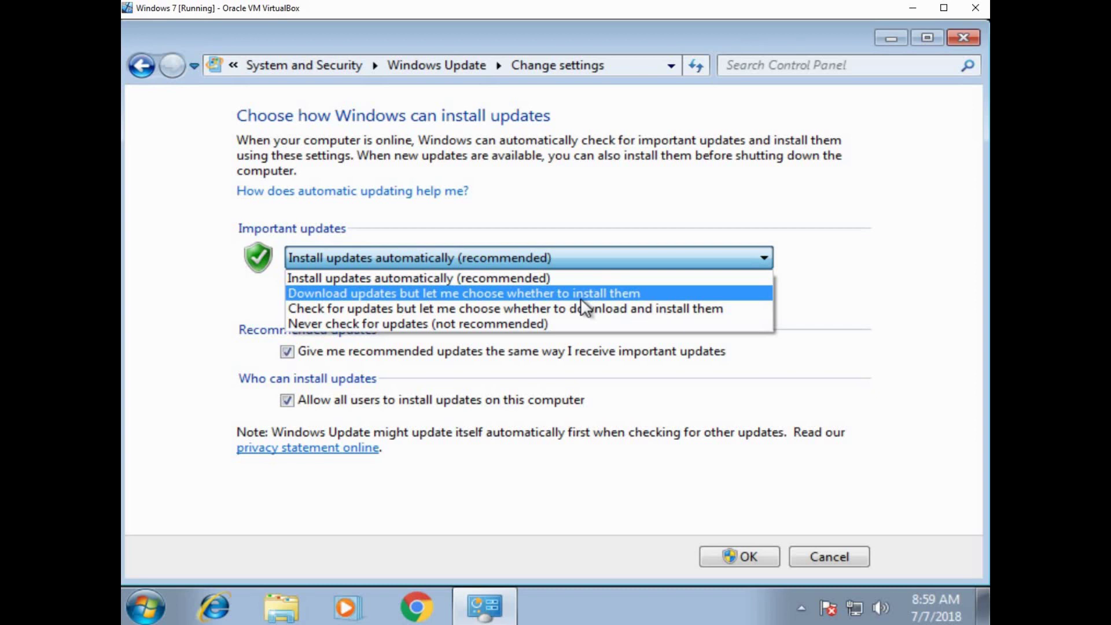
left_click(519, 543)
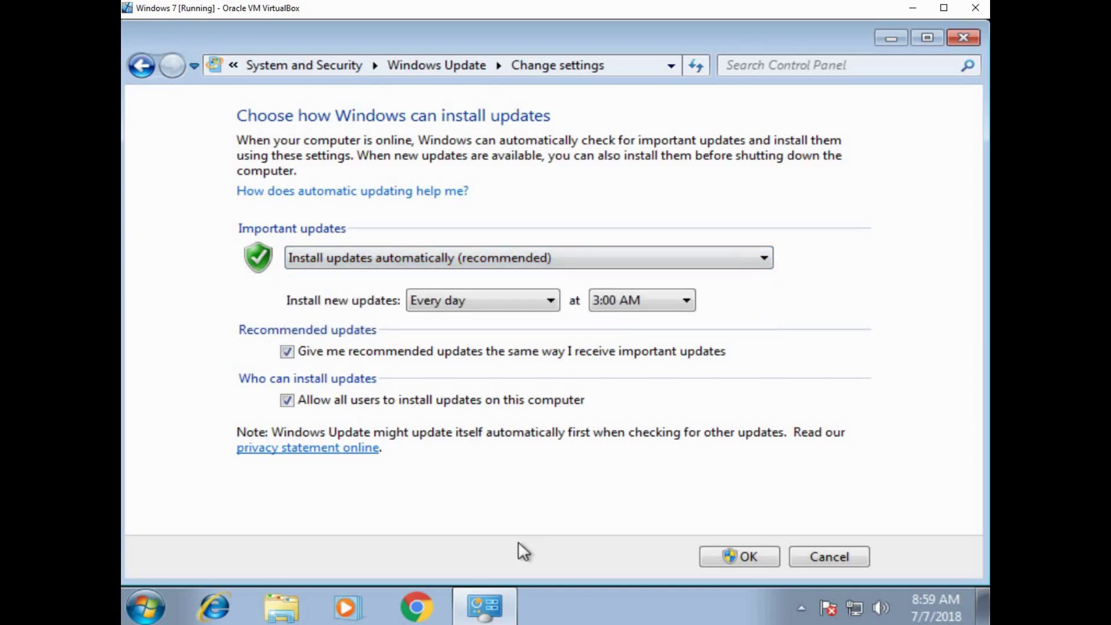
- Keep the install schedule on Every day and view the install time options
left_click(512, 300)
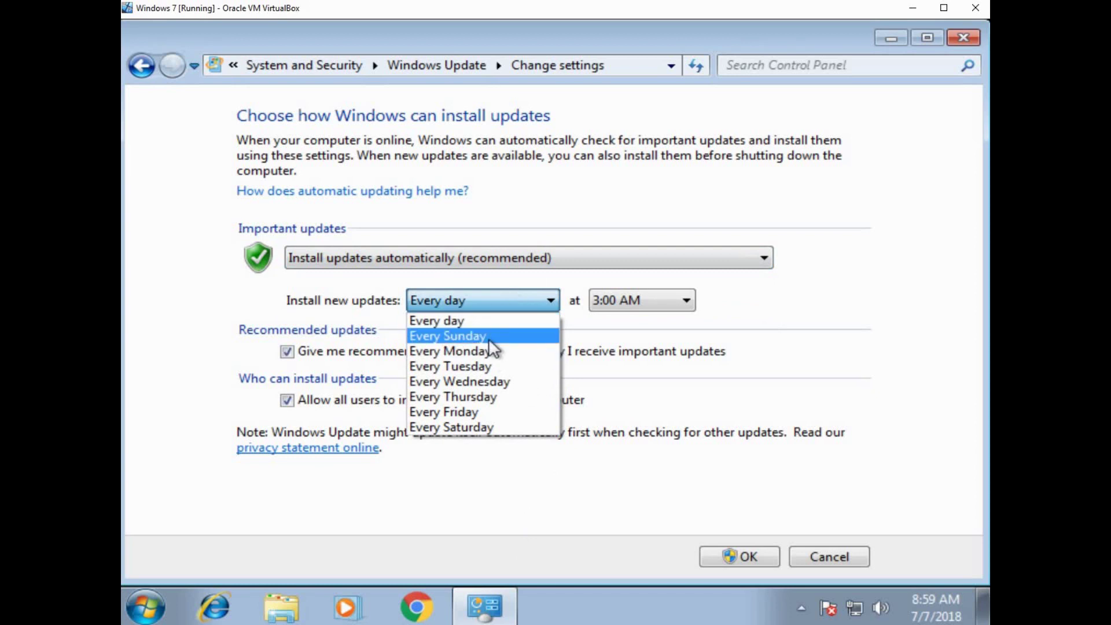
left_click(682, 305)
left_click(682, 305)
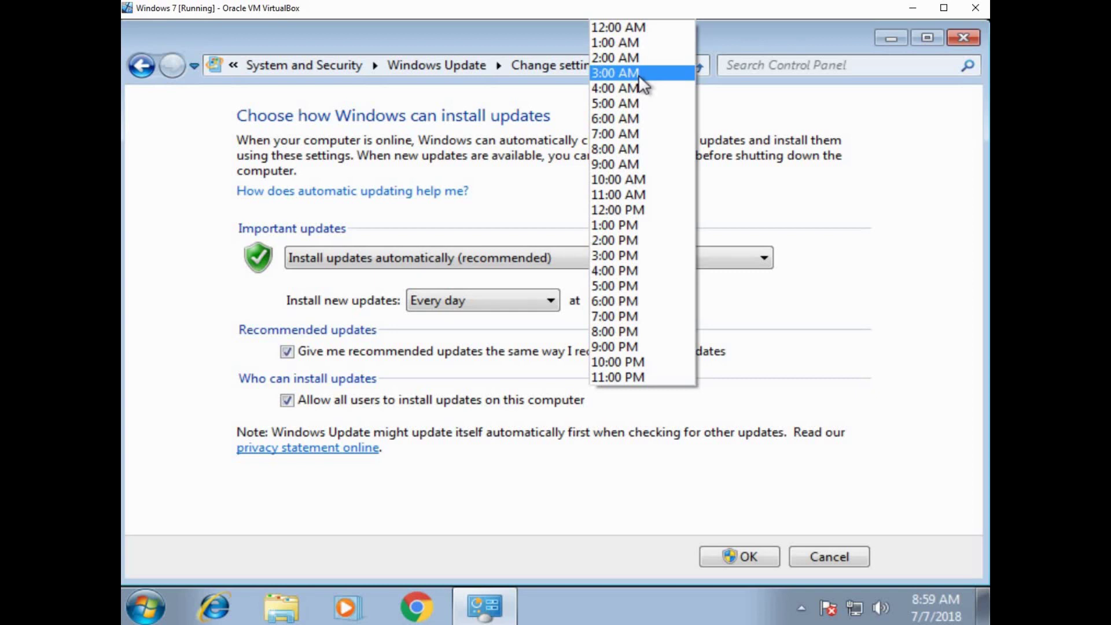
- Keep the update install time at 3:00 AM and close the Windows Update settings window
left_click(335, 504)
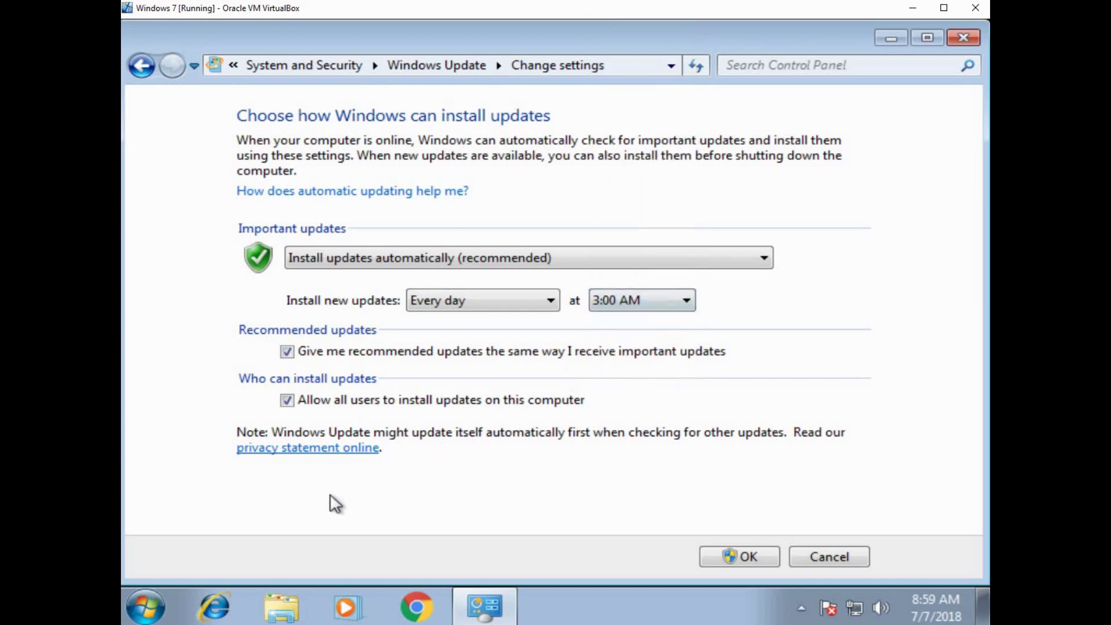
left_click(963, 38)
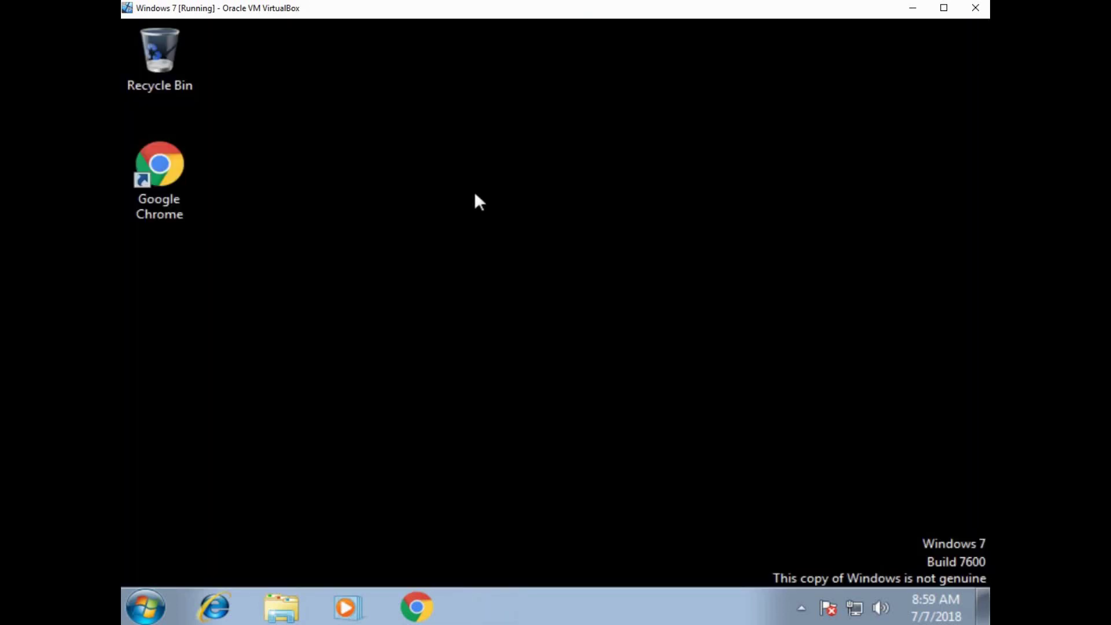